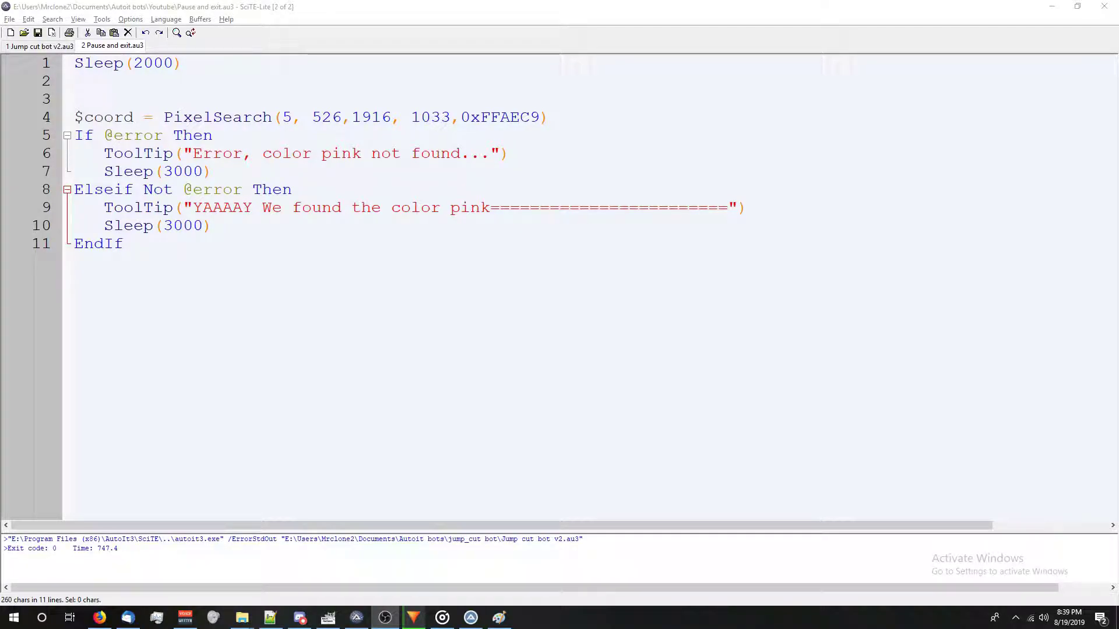
# Wrap the pixel search in While 1 ... WEnd and delete the opening Sleep(2000)
pyautogui.click(81, 99)
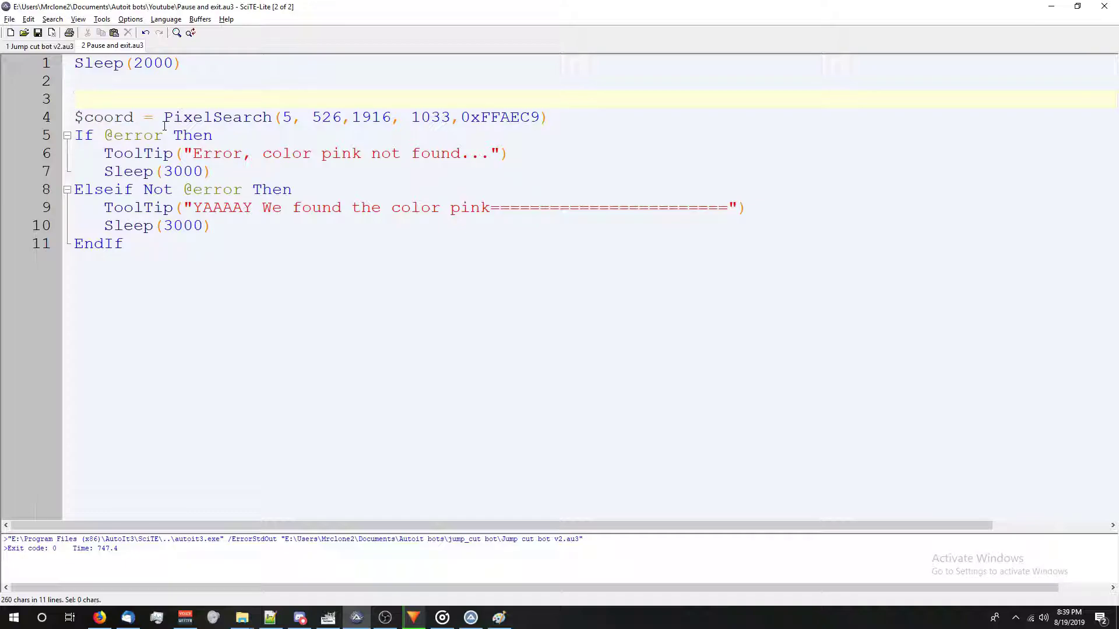
pyautogui.write('Whil')
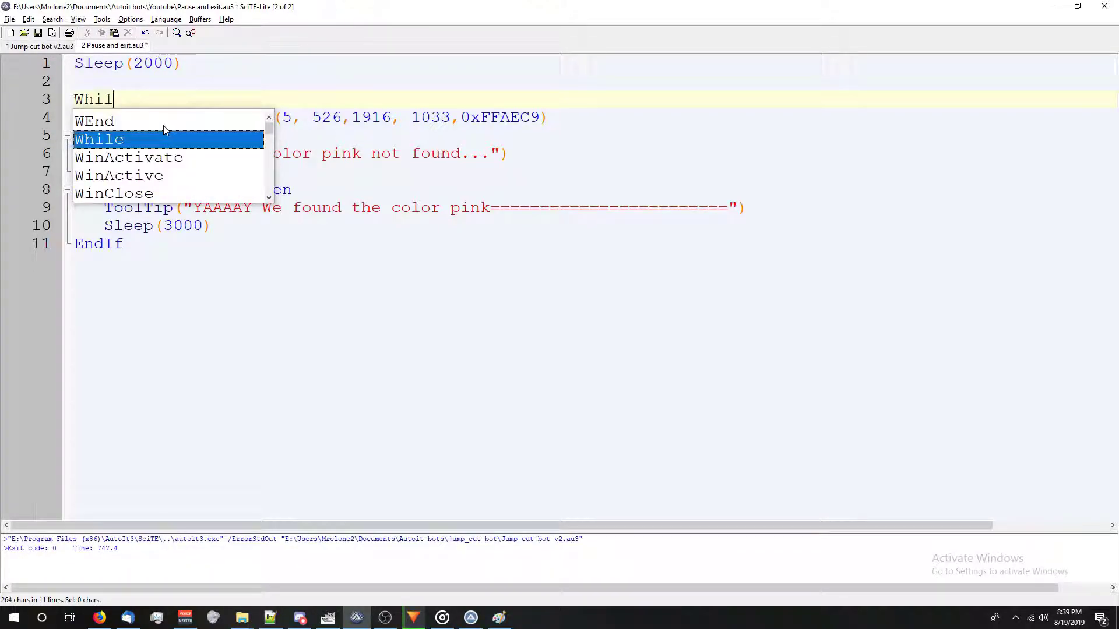
pyautogui.write('e 1')
pyautogui.click(165, 244)
pyautogui.press('Return')
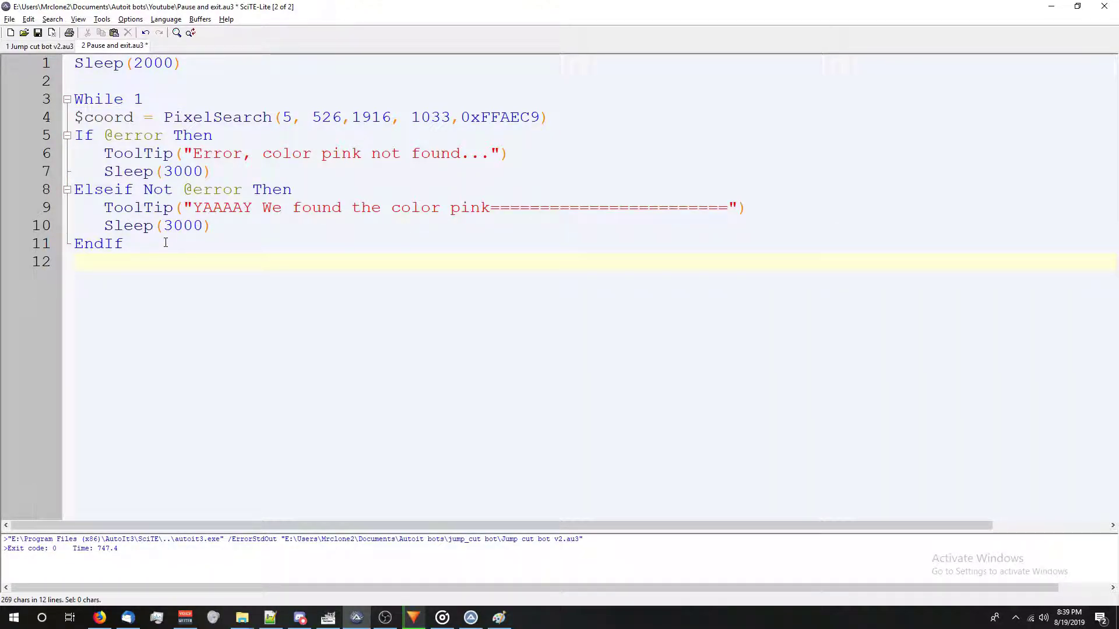
pyautogui.write('Wen')
pyautogui.press('Return')
pyautogui.moveTo(204, 65)
pyautogui.mouseDown()
pyautogui.moveTo(30, 79)
pyautogui.moveTo(44, 48)
pyautogui.mouseUp()
pyautogui.press('BackSpace')
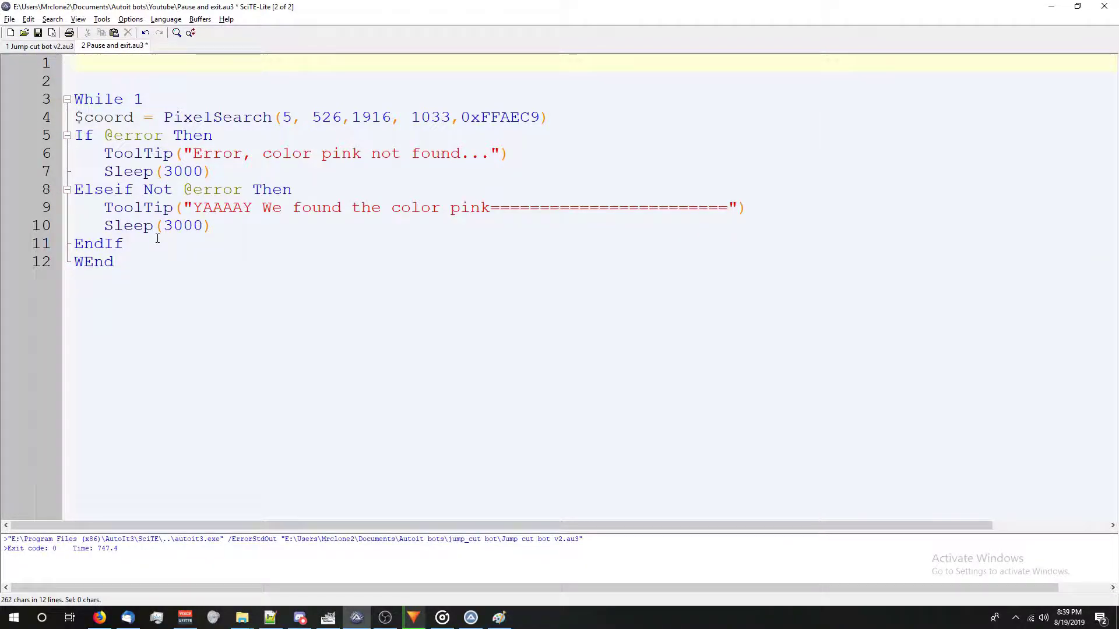
# Add an Else branch with Sleep(1000), indent the loop body and close it with EndIf
pyautogui.doubleClick(157, 237)
pyautogui.write('El')
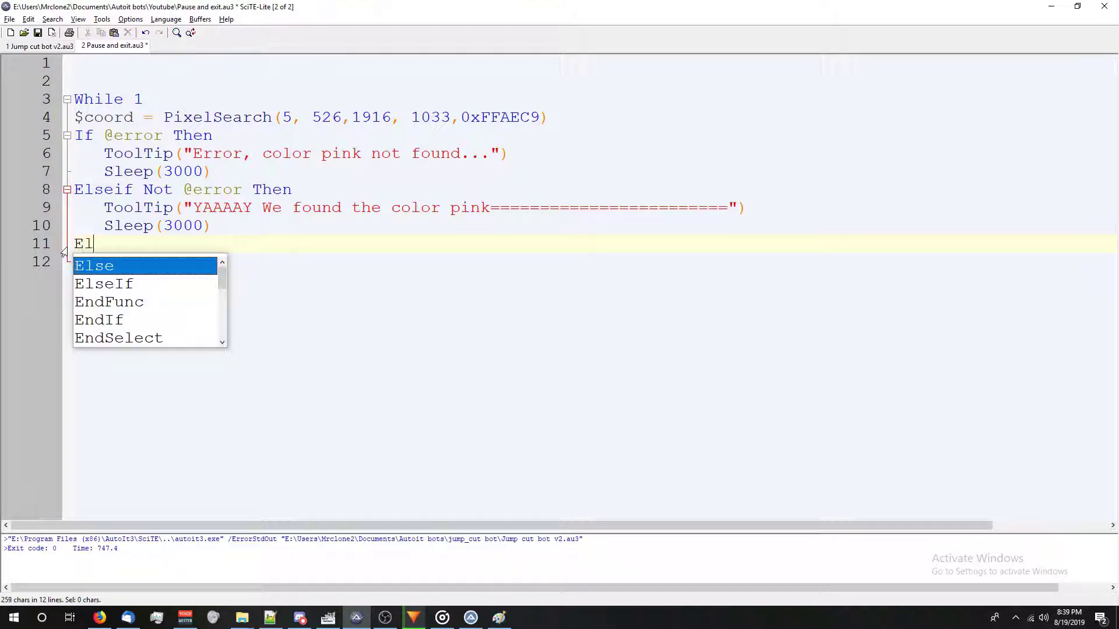
pyautogui.press('Return')
pyautogui.press('Return')
pyautogui.write('Sleep(100')
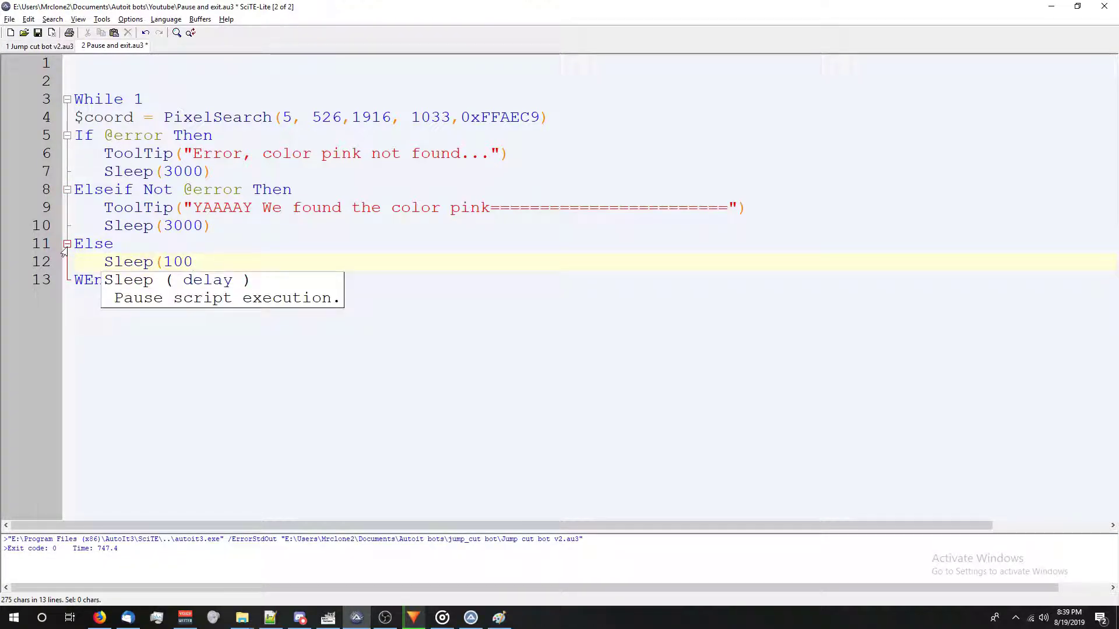
pyautogui.write('0)')
pyautogui.keyDown('shift'); pyautogui.click(74, 220); pyautogui.keyUp('shift')
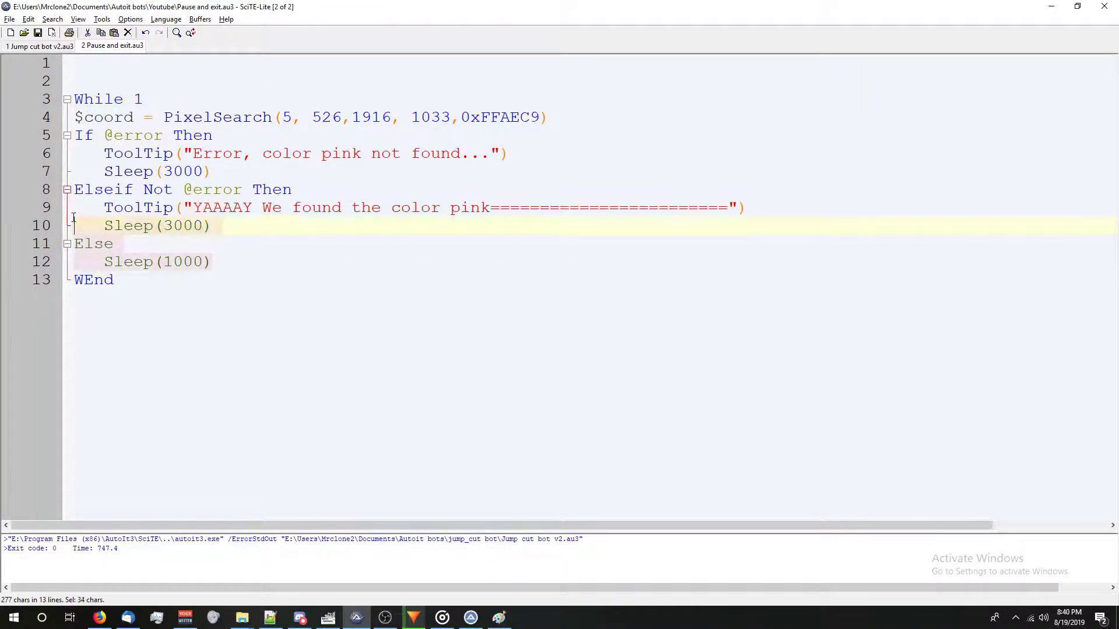
pyautogui.keyDown('shift'); pyautogui.click(74, 135); pyautogui.keyUp('shift')
pyautogui.keyDown('shift'); pyautogui.click(74, 118); pyautogui.keyUp('shift')
pyautogui.press('Tab')
pyautogui.click(293, 262)
pyautogui.press('Return')
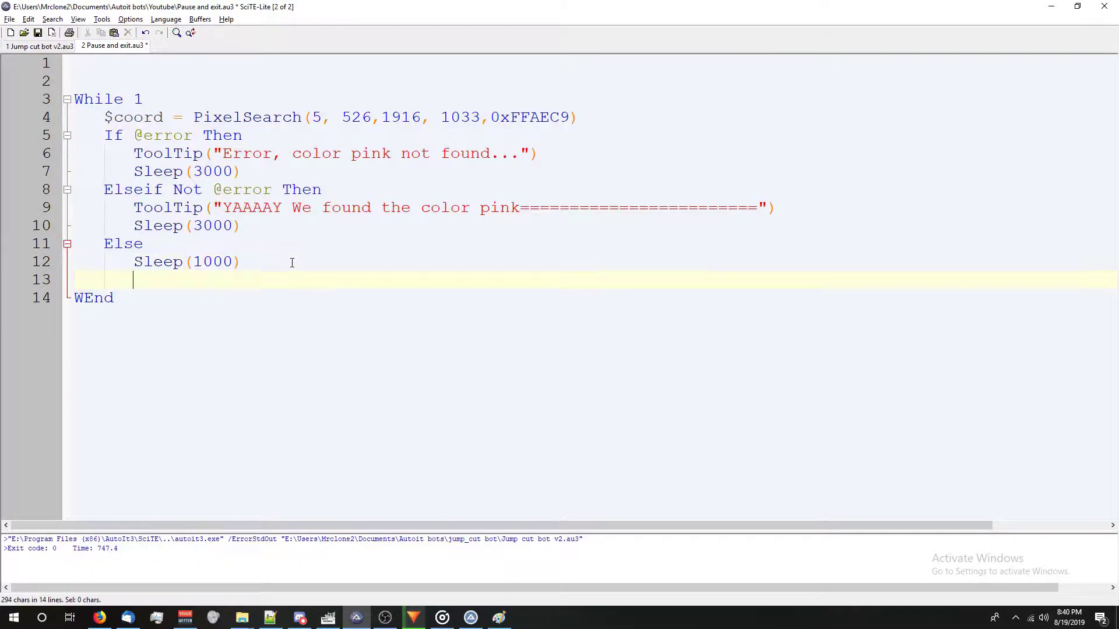
pyautogui.write('EndI')
pyautogui.press('Return')
# Save the script
pyautogui.hotkey('ctrl', 's')
pyautogui.click(285, 361)
# Run the script and toggle the pink circle window to watch the tooltip switch between found and not found
pyautogui.press('F5')
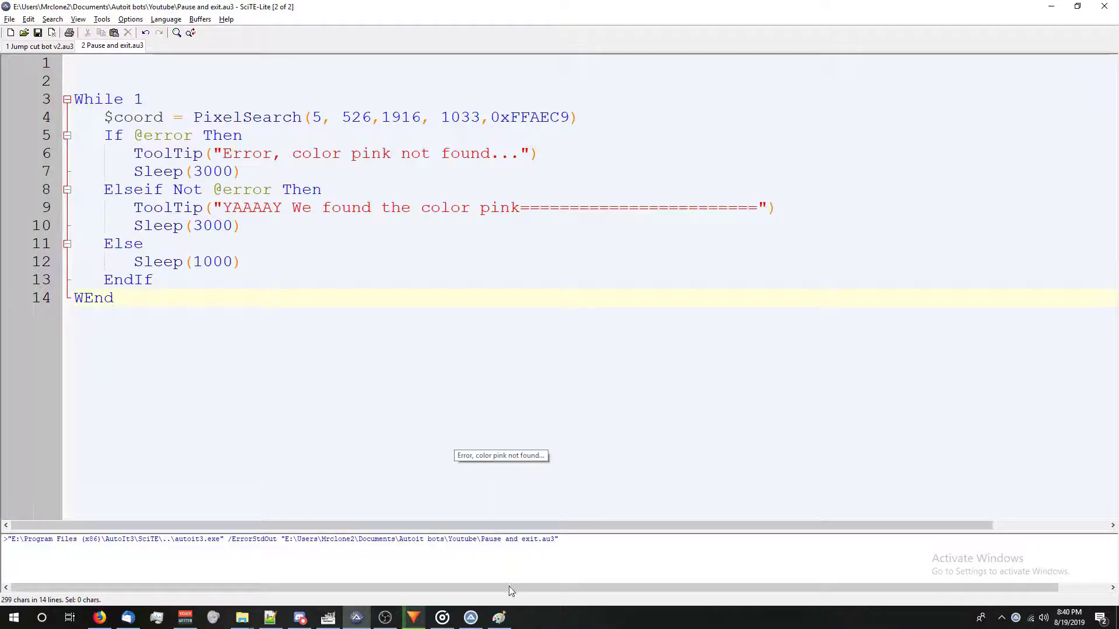
pyautogui.click(500, 617)
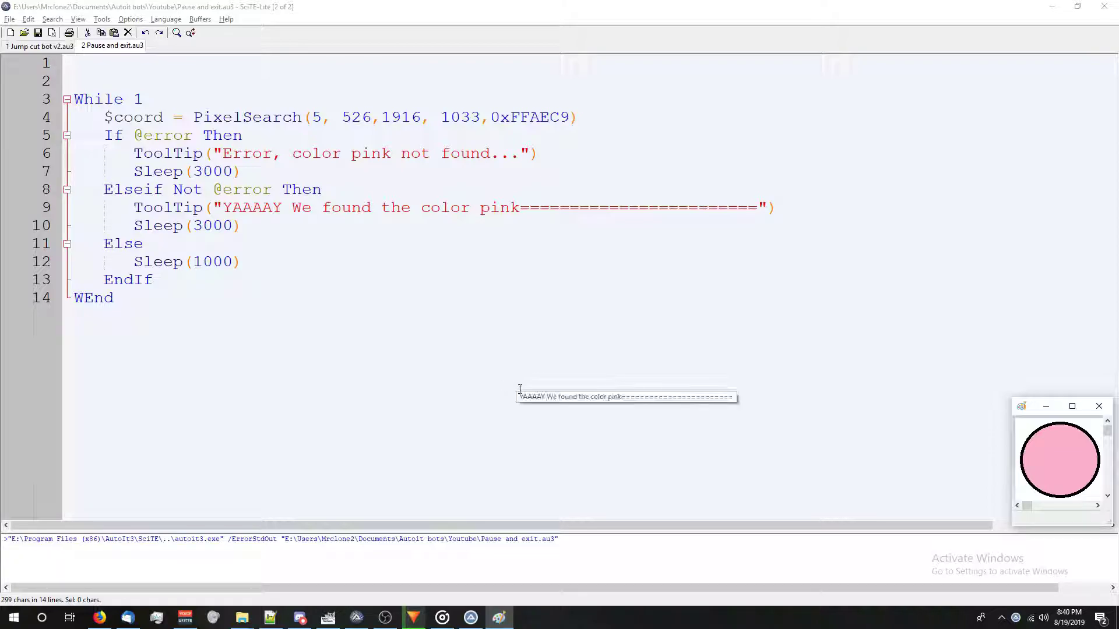
pyautogui.click(645, 432)
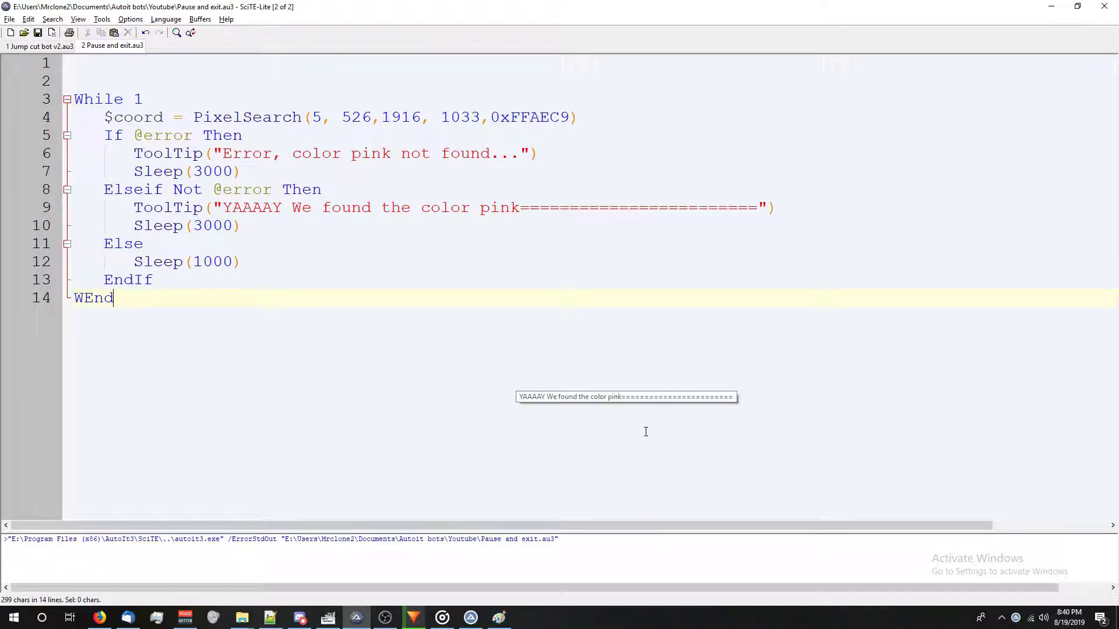
pyautogui.click(499, 617)
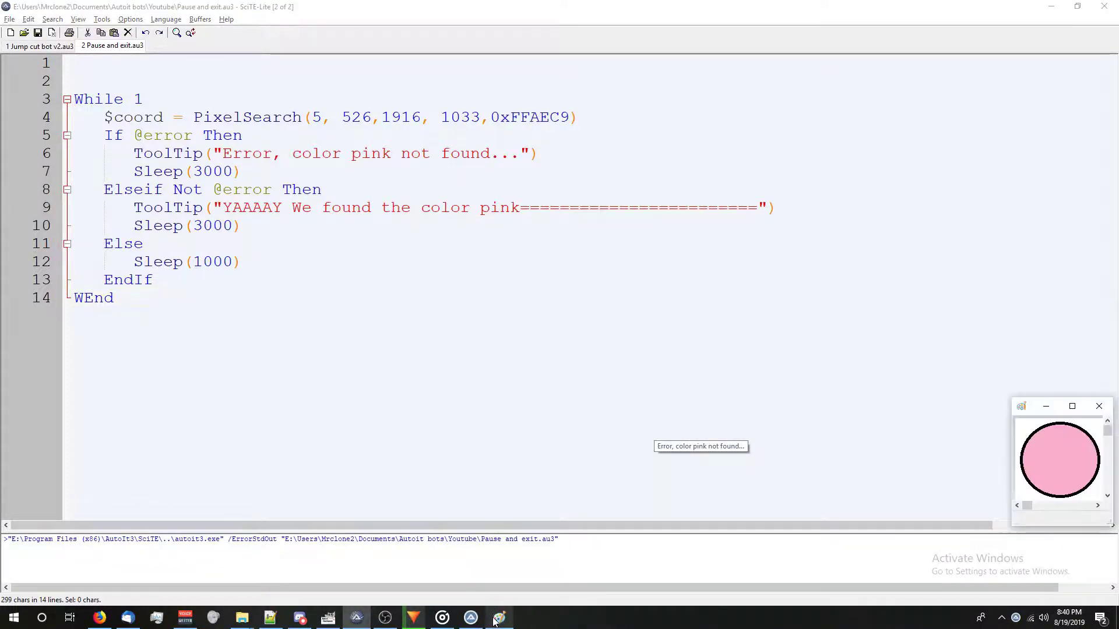
pyautogui.click(488, 458)
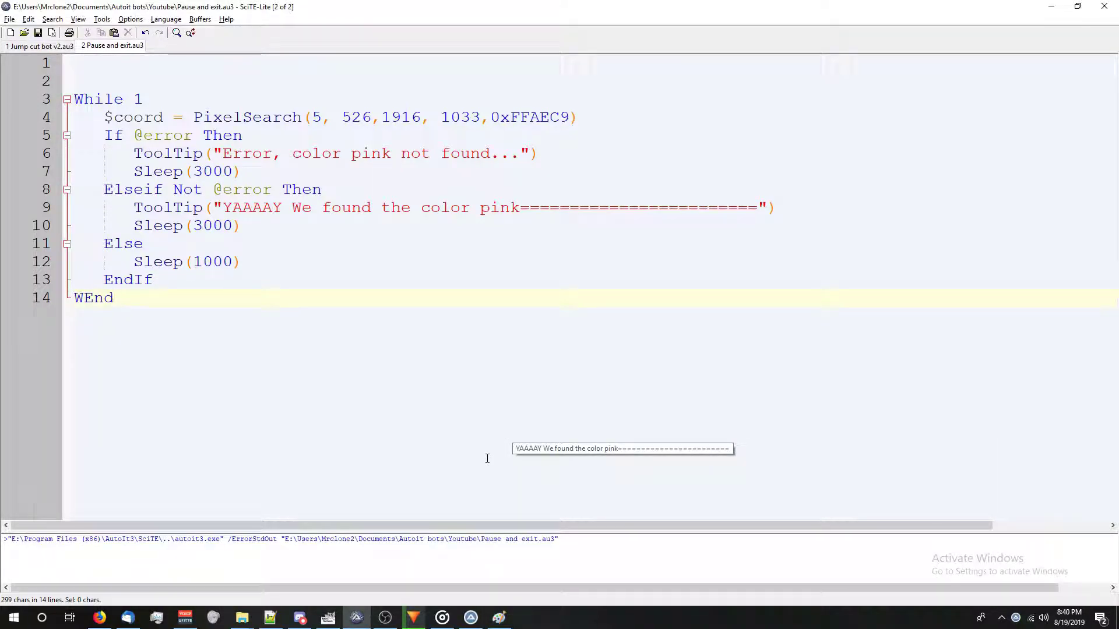
# Repeat the show/hide test a few more times, then stop the script with Ctrl+Break
pyautogui.hotkey('alt', 'Tab')
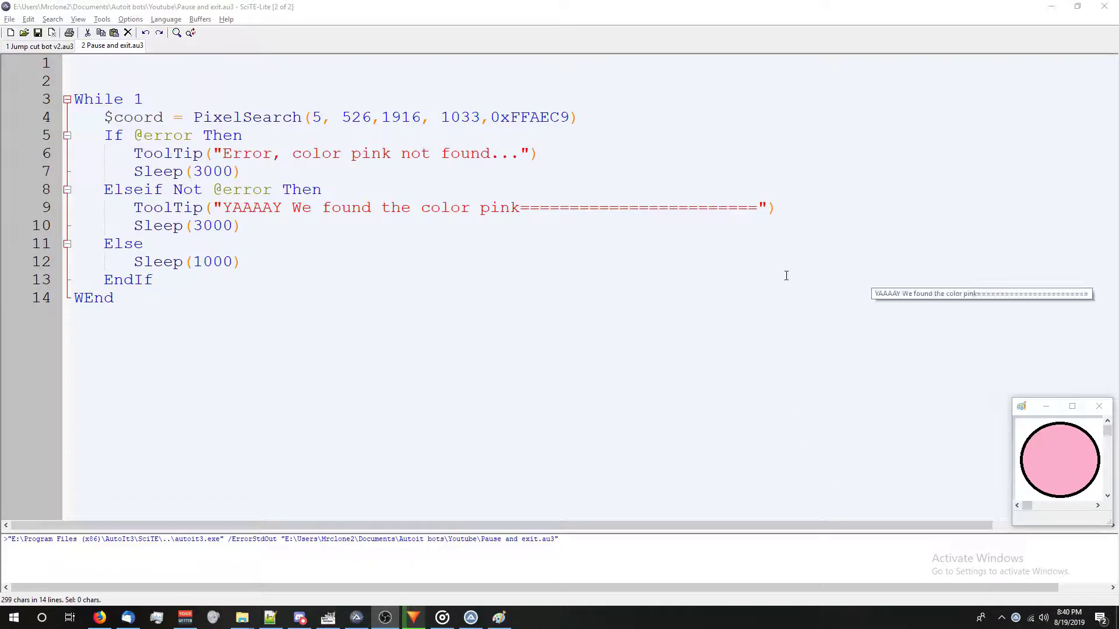
pyautogui.click(504, 356)
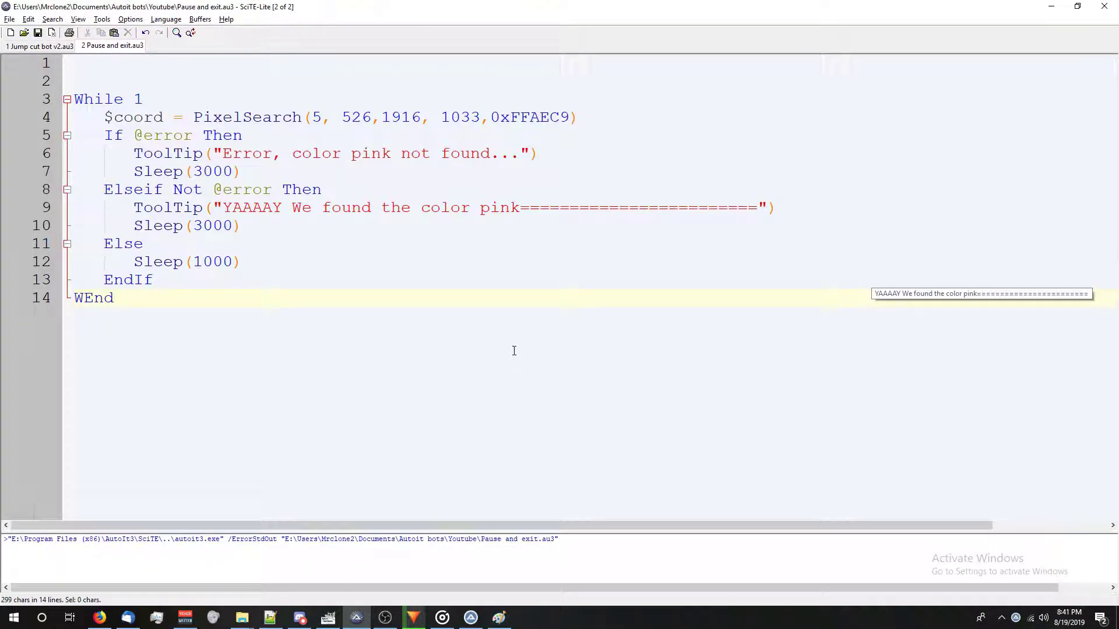
pyautogui.click(500, 617)
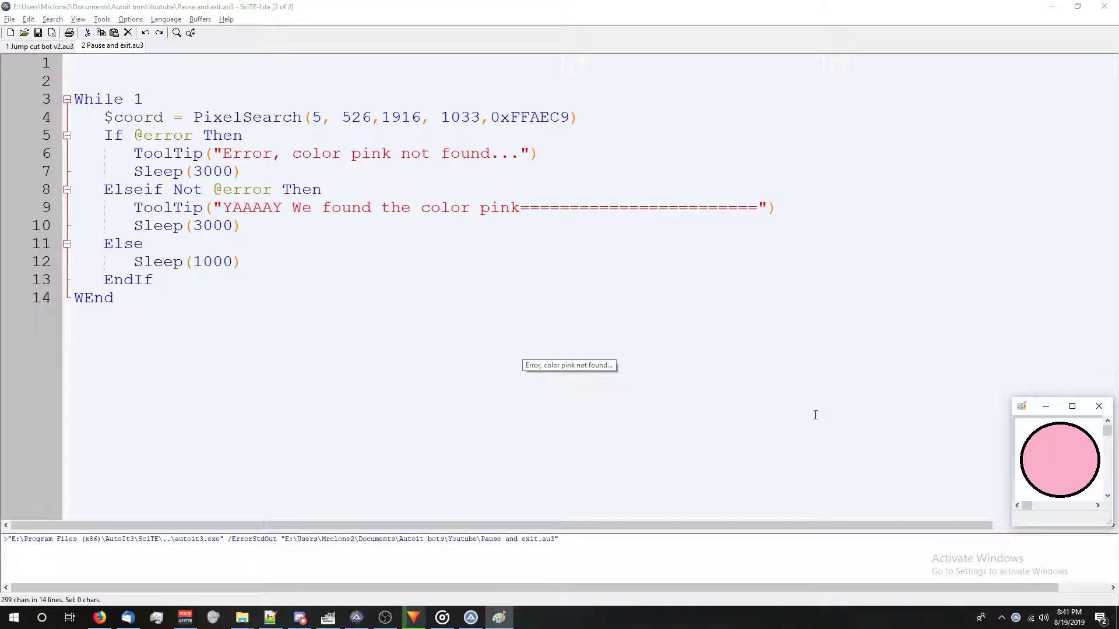
pyautogui.click(604, 343)
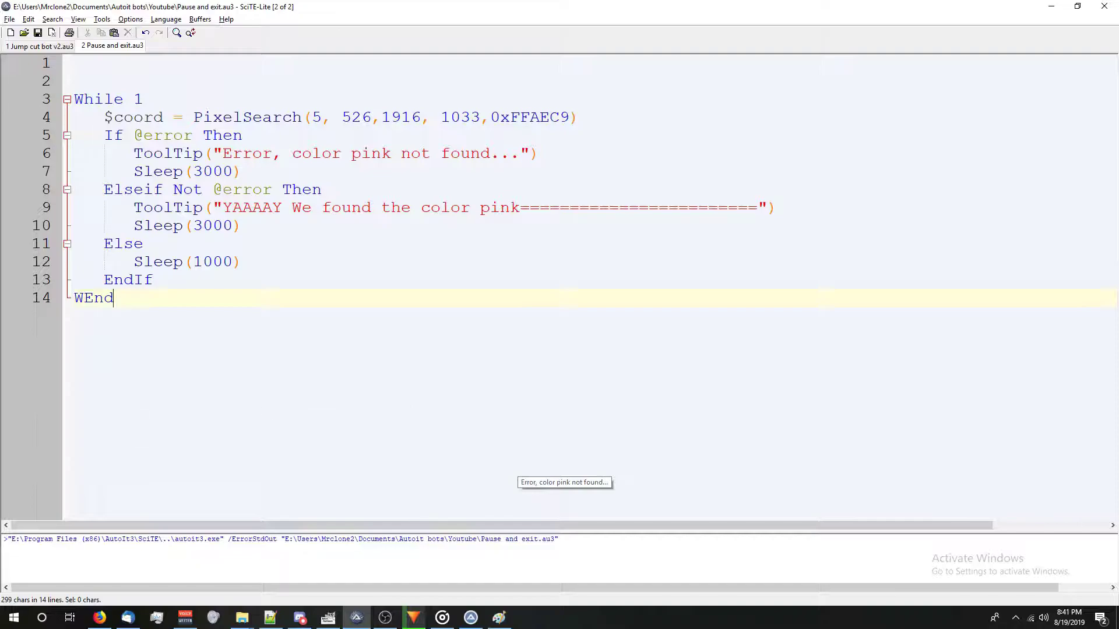
pyautogui.press('ctrl+Break')
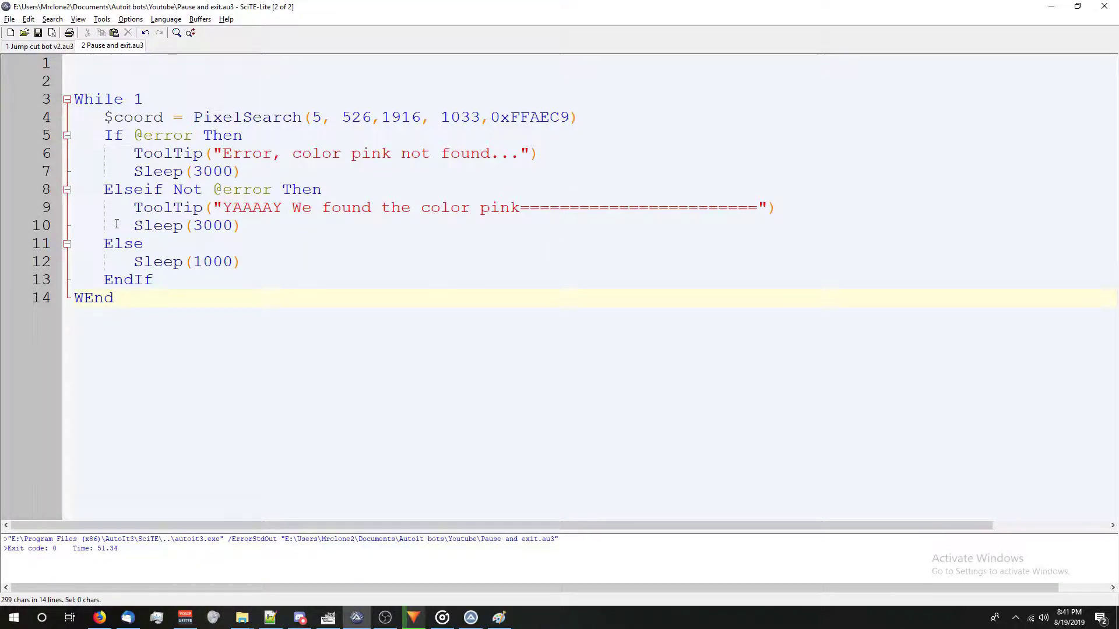
pyautogui.moveTo(134, 207); pyautogui.dragTo(319, 228)
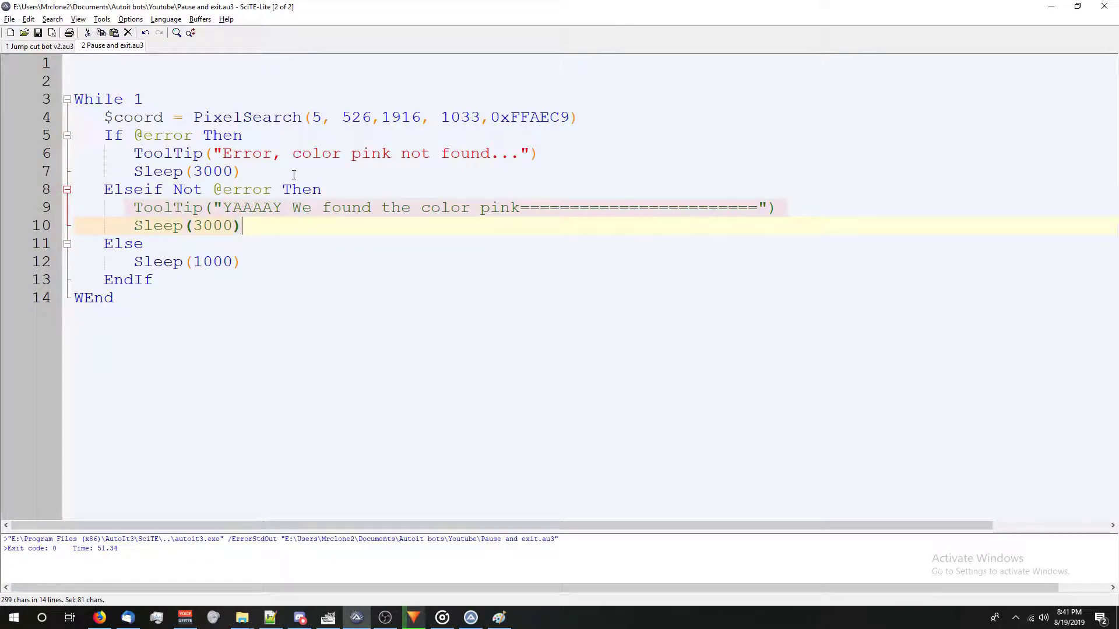
pyautogui.moveTo(245, 171); pyautogui.dragTo(48, 140)
pyautogui.press('BackSpace')
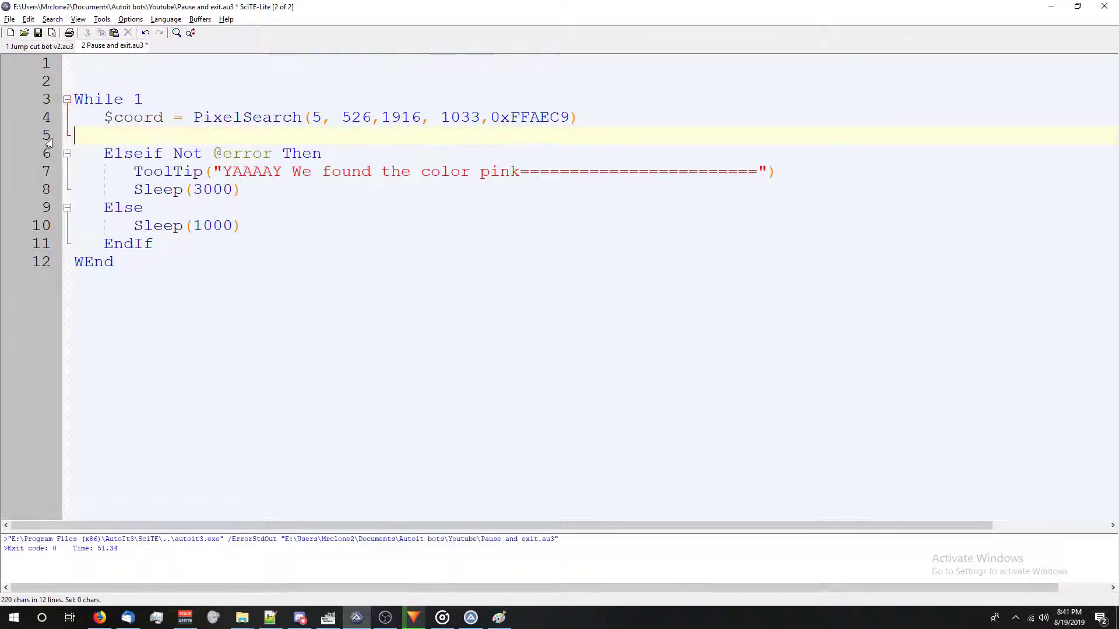
pyautogui.press('BackSpace')
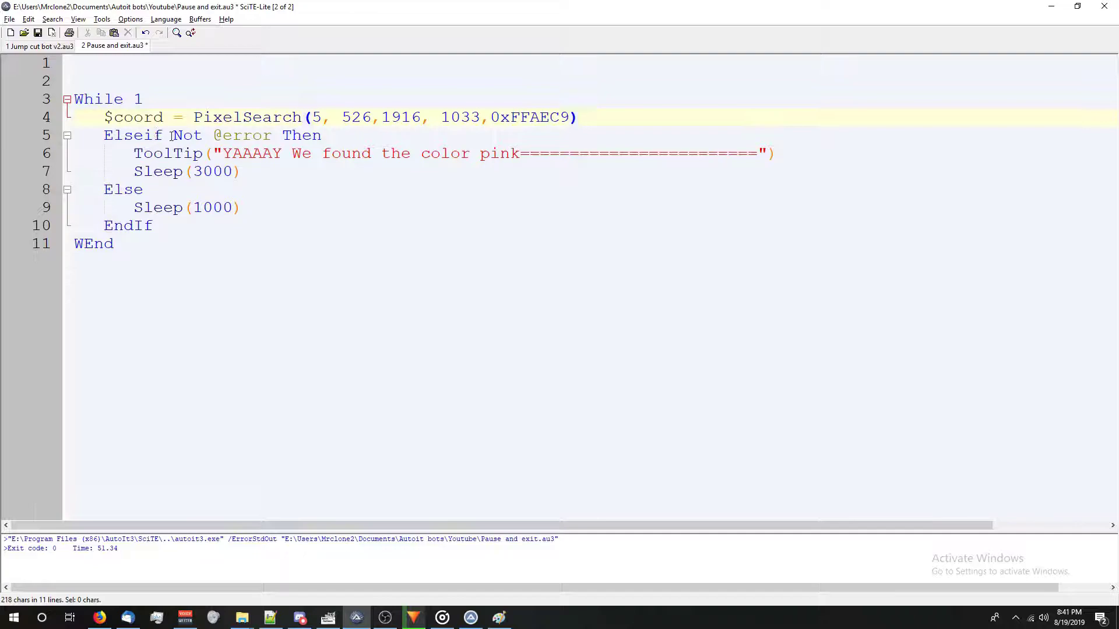
pyautogui.moveTo(145, 135); pyautogui.dragTo(105, 135)
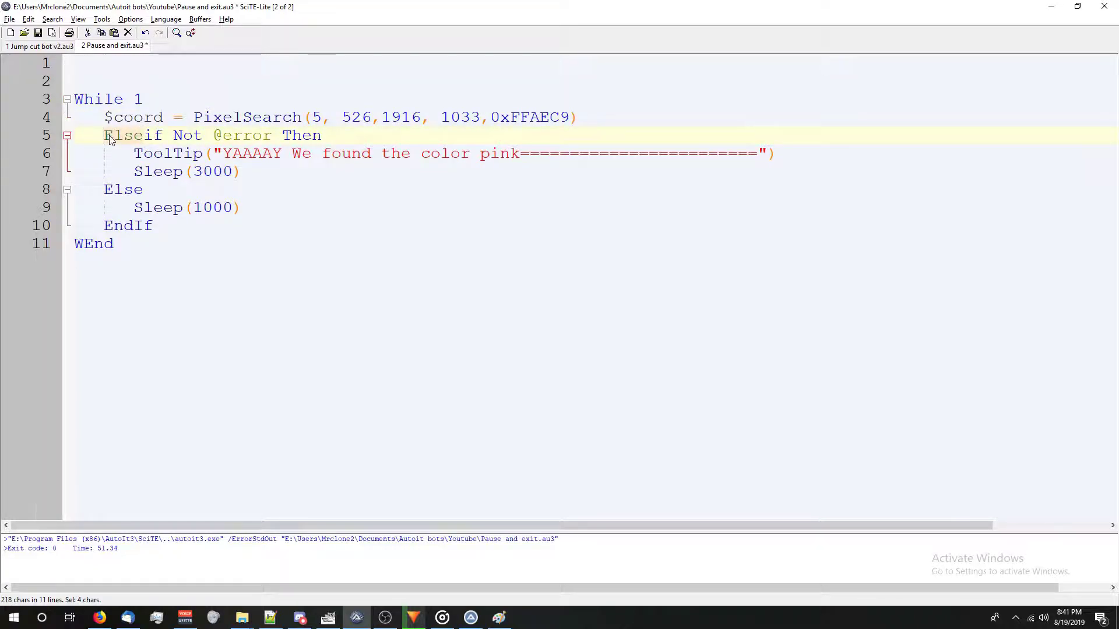
pyautogui.press('BackSpace')
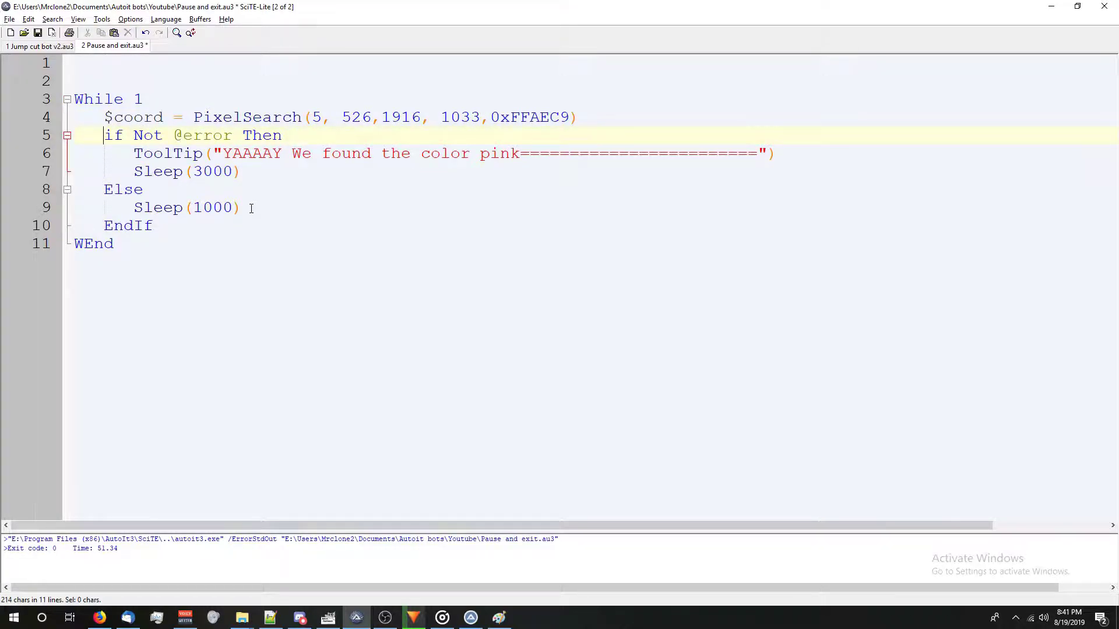
# Run the script and show the pink circle so the 'found the color pink' tooltip appears
pyautogui.click(251, 208)
pyautogui.click(404, 241)
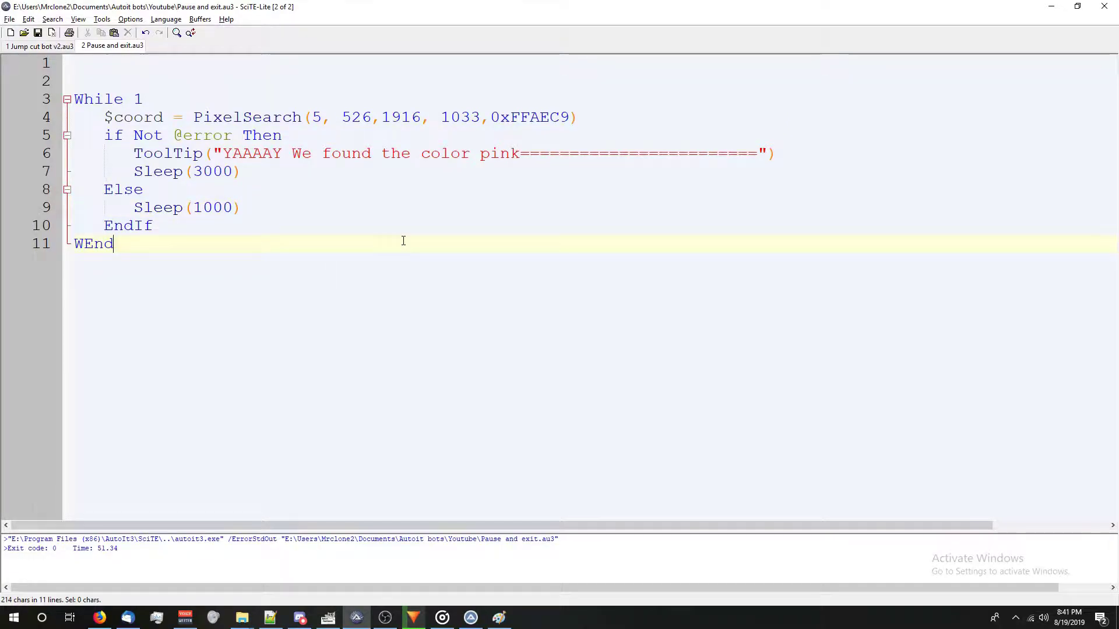
pyautogui.press('F5')
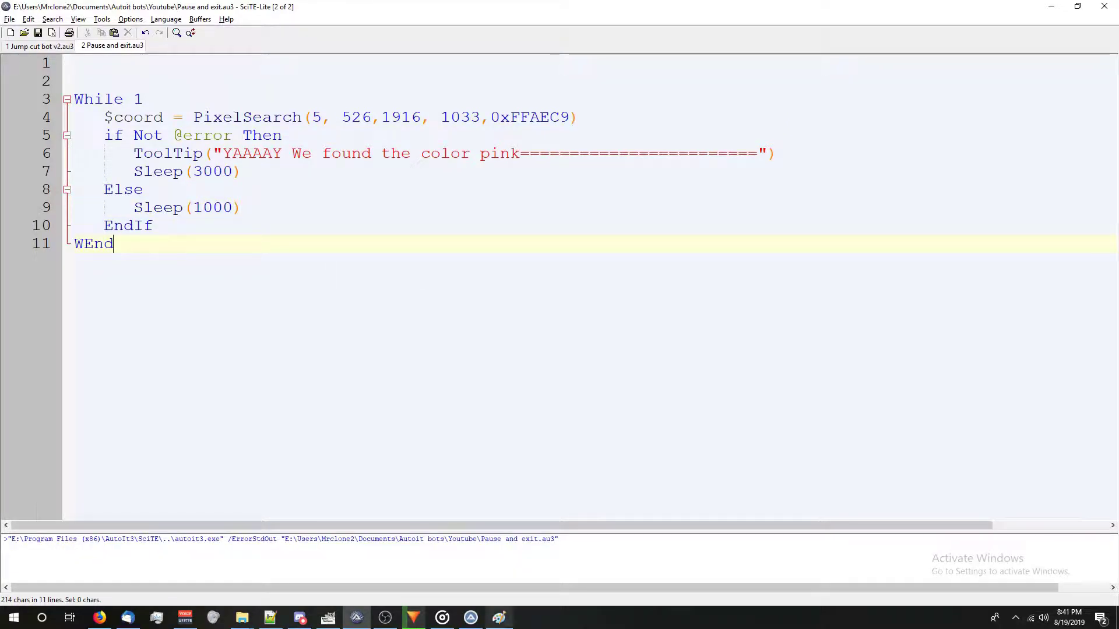
pyautogui.click(498, 618)
pyautogui.click(542, 441)
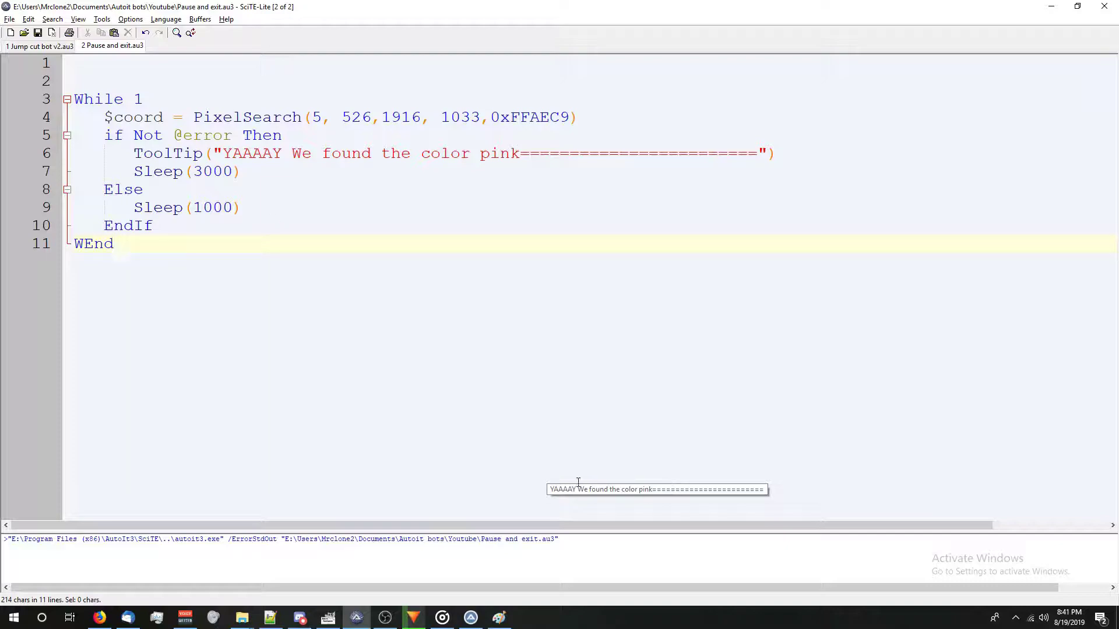
# Add ToolTip("") after Sleep(1000) in the Else branch, run it, then close the pink circle window
pyautogui.click(250, 206)
pyautogui.press('Return')
pyautogui.write('ToolTip')
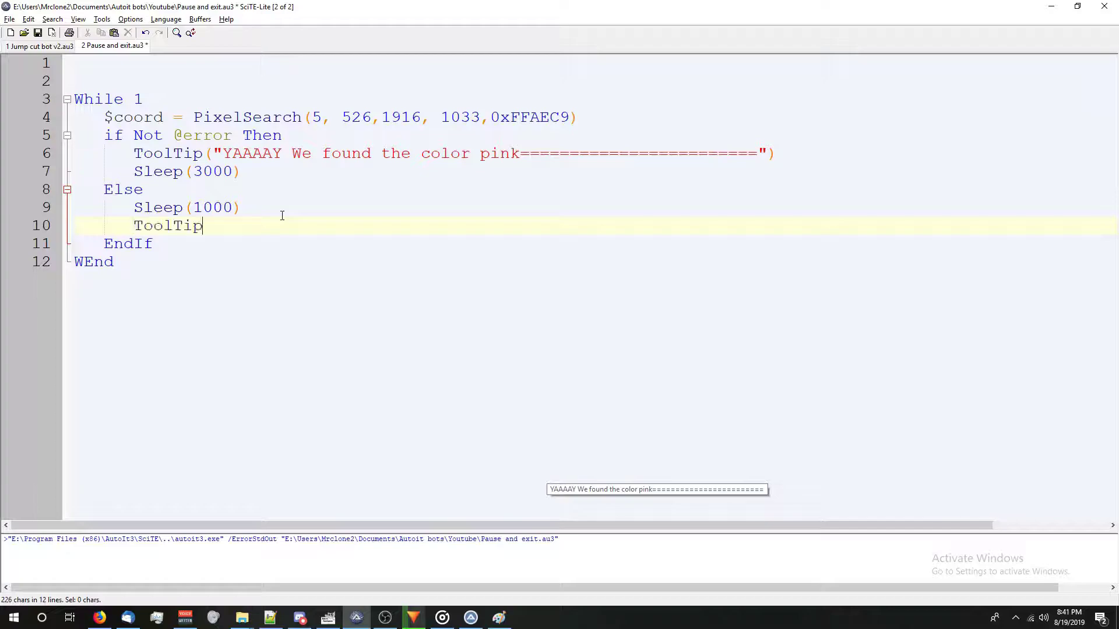
pyautogui.write('("")')
pyautogui.press('F5')
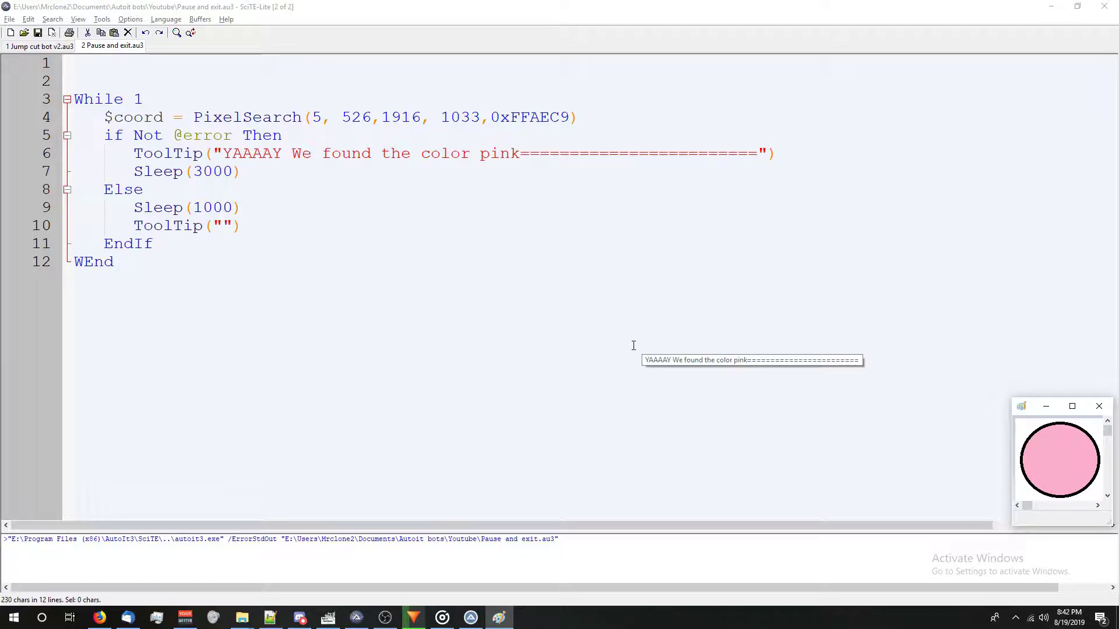
pyautogui.hotkey('alt', 'F4')
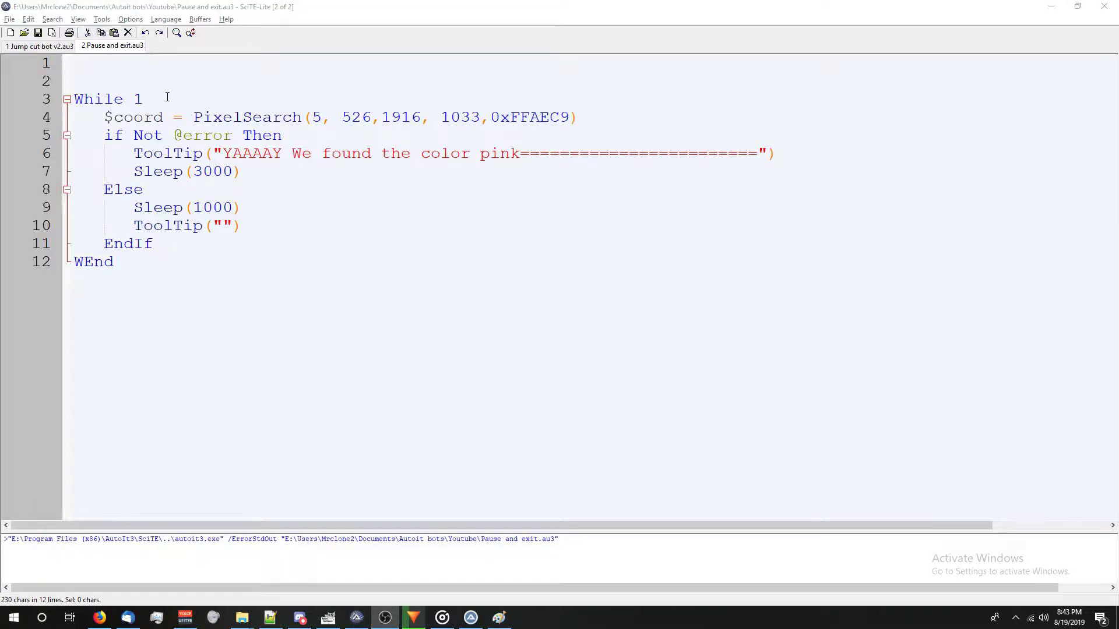
# Declare $inv_full on line 2 and change the loop condition to While not $inv_full
pyautogui.doubleClick(139, 99)
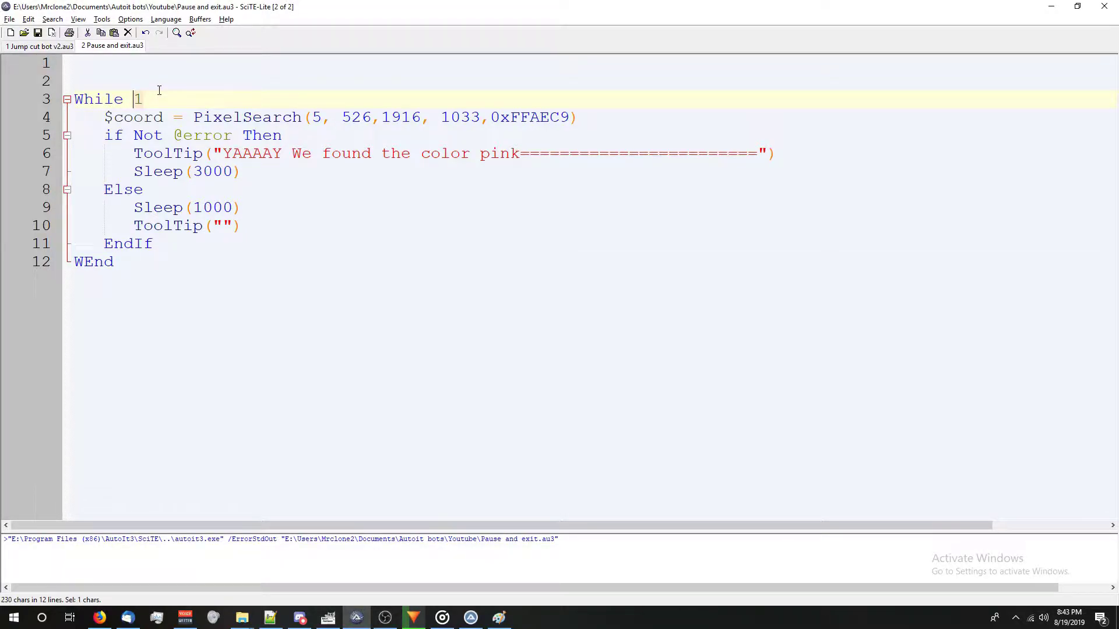
pyautogui.click(106, 80)
pyautogui.write('$')
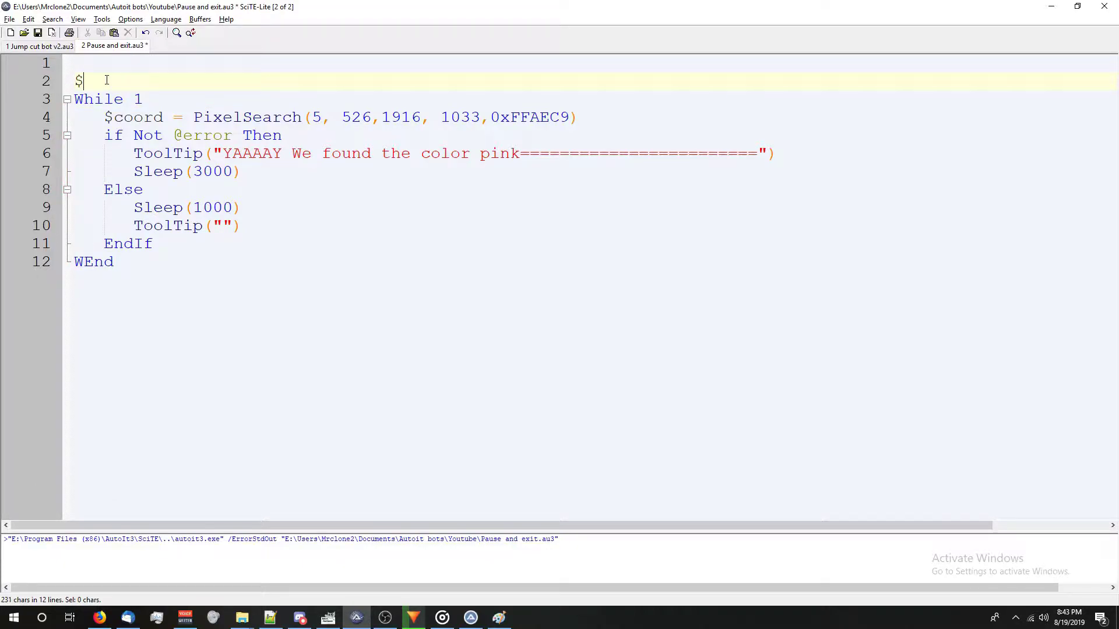
pyautogui.write('inv_em')
pyautogui.write('pty')
pyautogui.press('BackSpace')
pyautogui.press('BackSpace')
pyautogui.press('BackSpace')
pyautogui.press('BackSpace')
pyautogui.press('BackSpace')
pyautogui.write('full')
pyautogui.click(148, 98)
pyautogui.moveTo(145, 100); pyautogui.dragTo(136, 101)
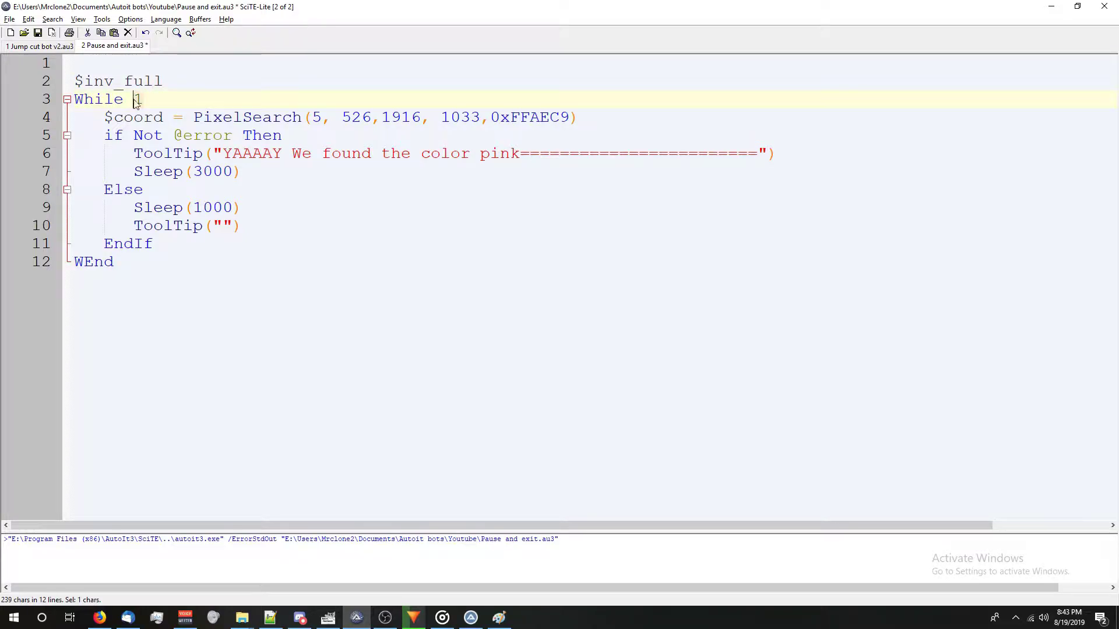
pyautogui.write('not $inv')
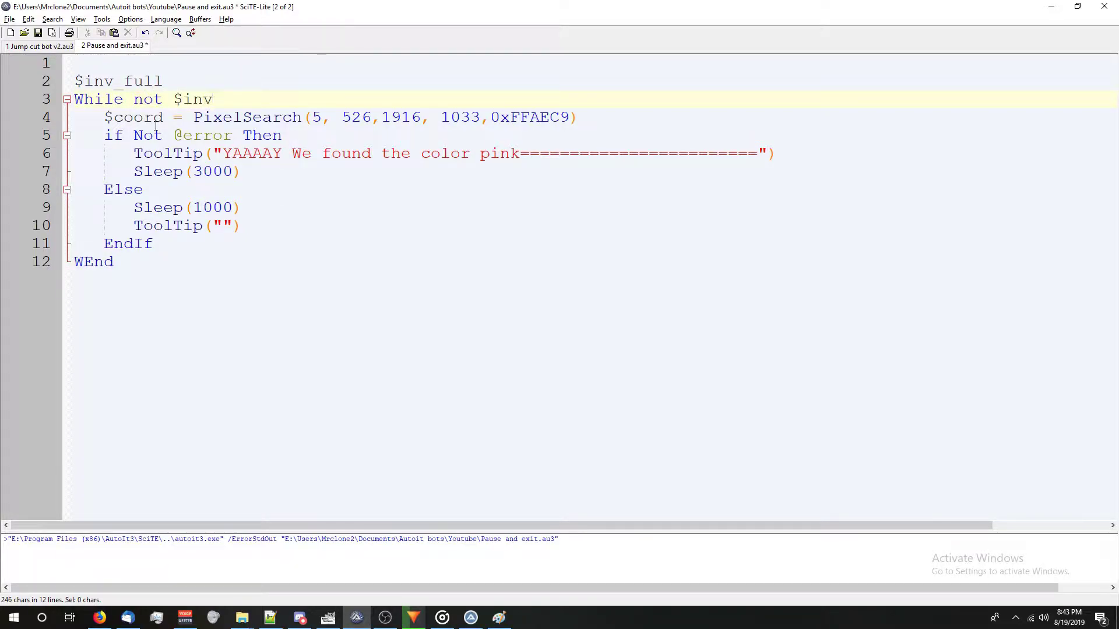
pyautogui.write('_full')
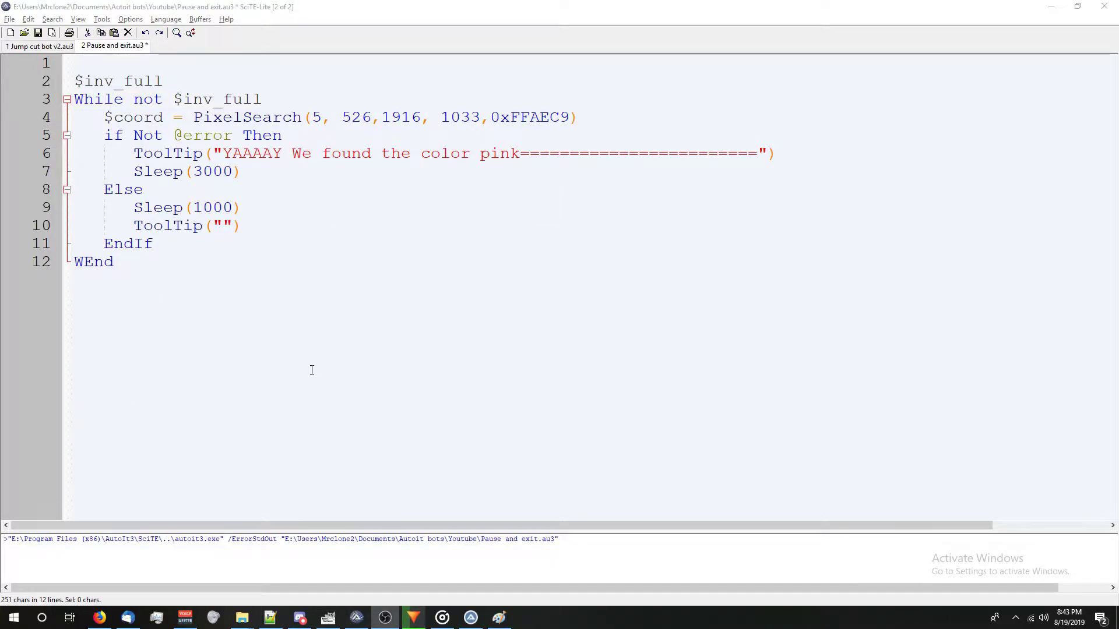
# Select the whole loop from line 2 through WEnd to review it, then deselect
pyautogui.click(263, 99)
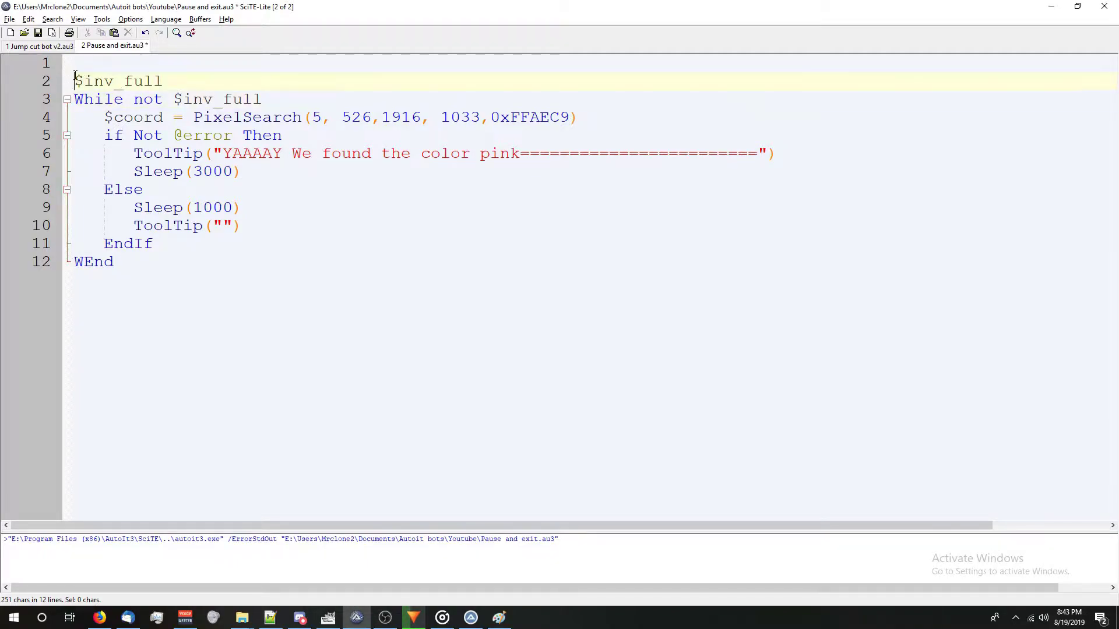
pyautogui.moveTo(75, 80); pyautogui.dragTo(145, 190)
pyautogui.keyDown('shift'); pyautogui.click(286, 291); pyautogui.keyUp('shift')
pyautogui.click(275, 271)
pyautogui.moveTo(115, 263); pyautogui.dragTo(55, 106)
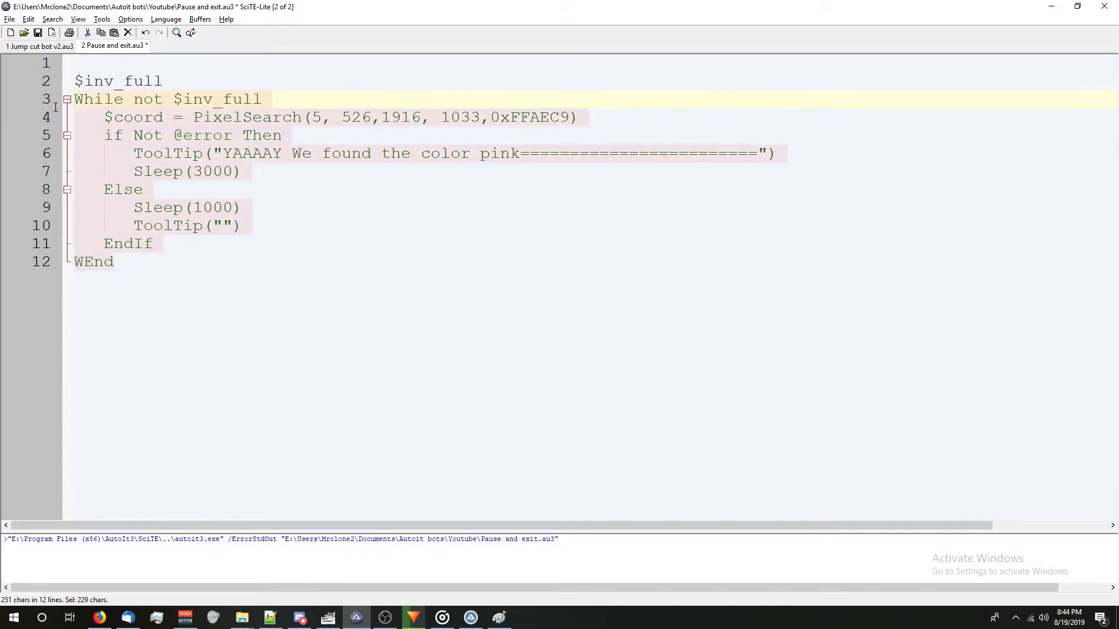
pyautogui.click(184, 243)
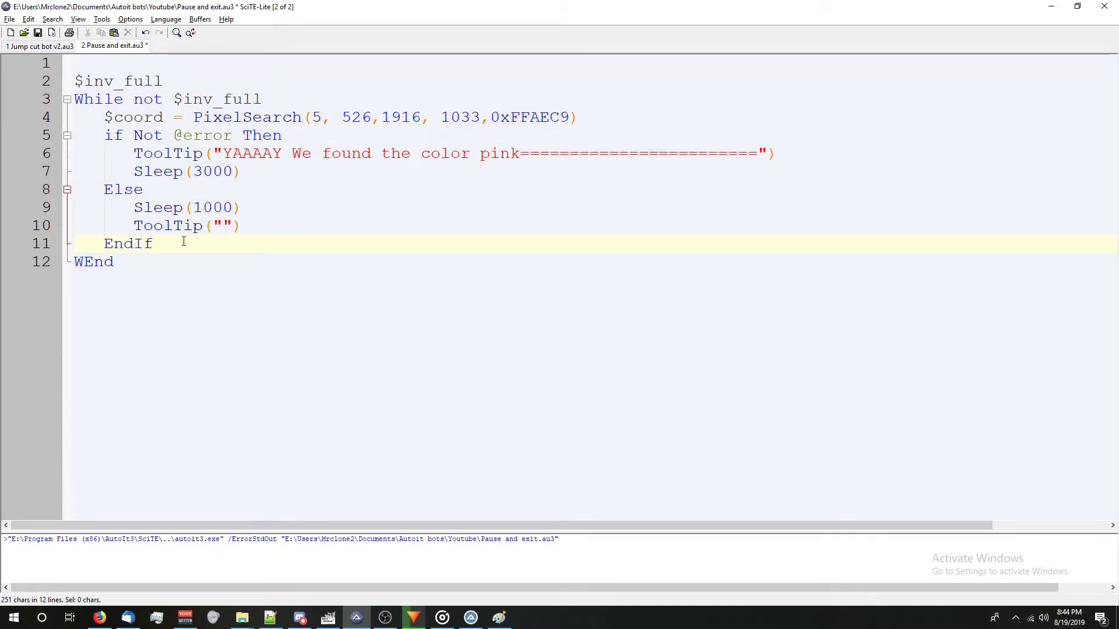